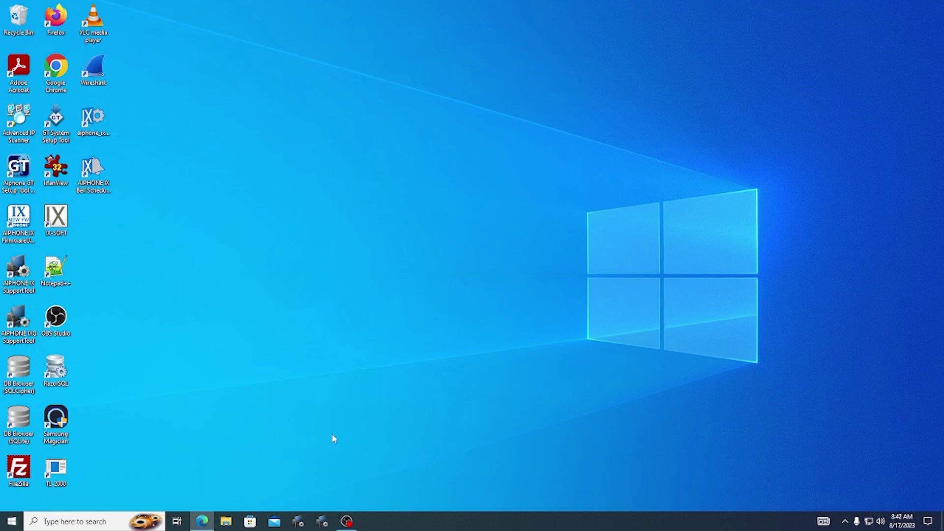
# Launch IX Support Tool and log in with the admin ID and password.
pyautogui.click(298, 520)
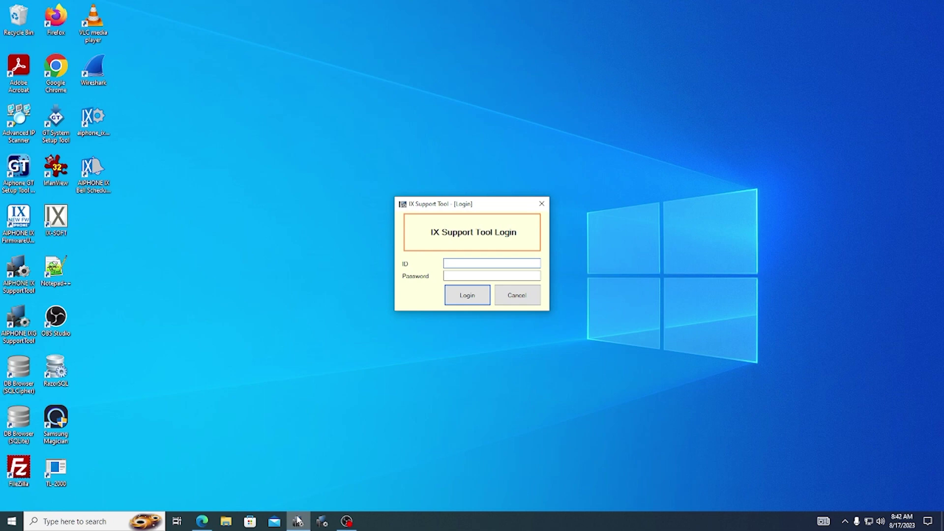
pyautogui.write('adminadmin')
pyautogui.click(454, 298)
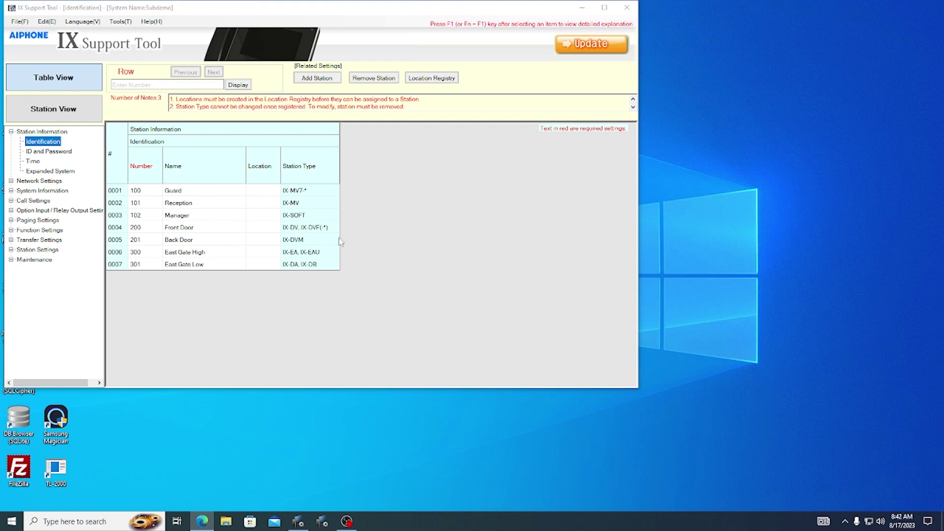
# Start a new system named 'Demo System' and enter its system ID and password.
pyautogui.click(20, 21)
pyautogui.click(32, 33)
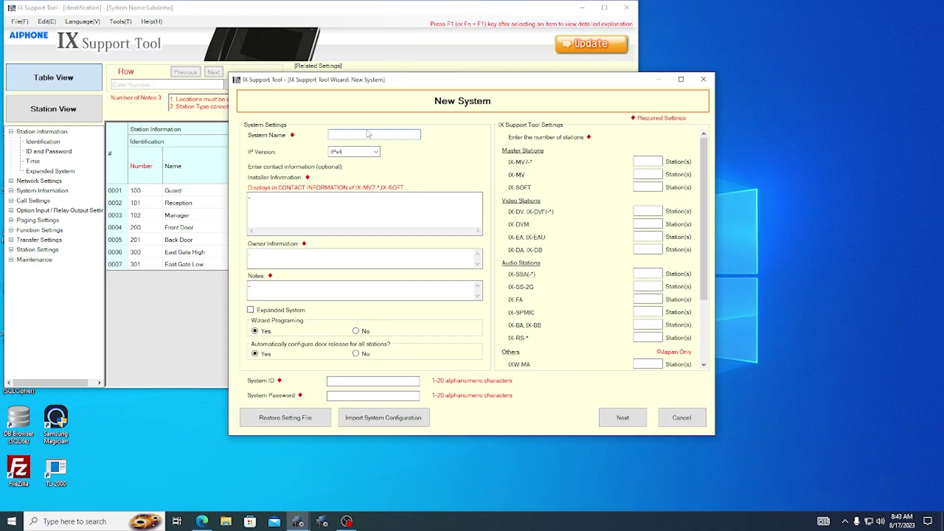
pyautogui.write('Demo System')
pyautogui.click(355, 382)
pyautogui.write('aiphone')
pyautogui.press('Tab')
pyautogui.write('aiphone')
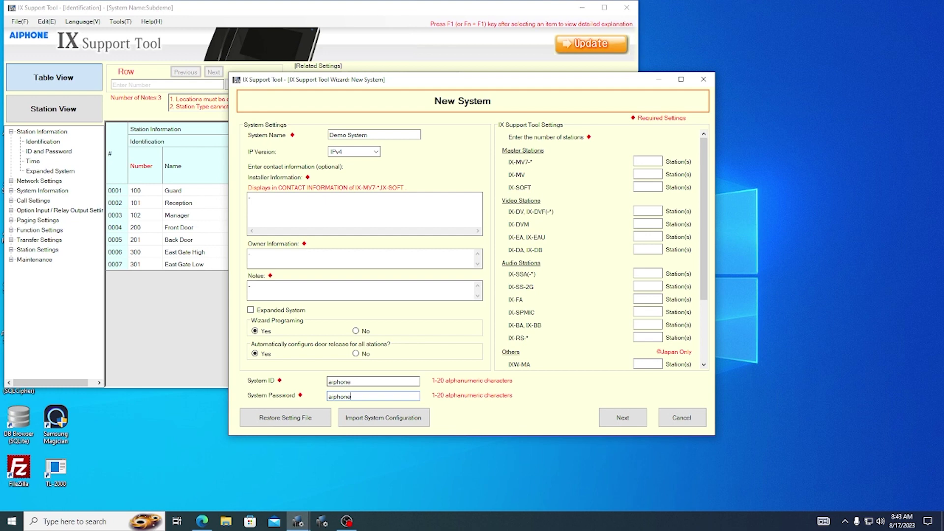
# Set station counts to 2 IX-MV7, 1 IX-DV and 1 IX-SS-2G, then continue.
pyautogui.click(656, 160)
pyautogui.write('2')
pyautogui.click(653, 211)
pyautogui.write('1')
pyautogui.click(637, 286)
pyautogui.write('1')
pyautogui.click(623, 418)
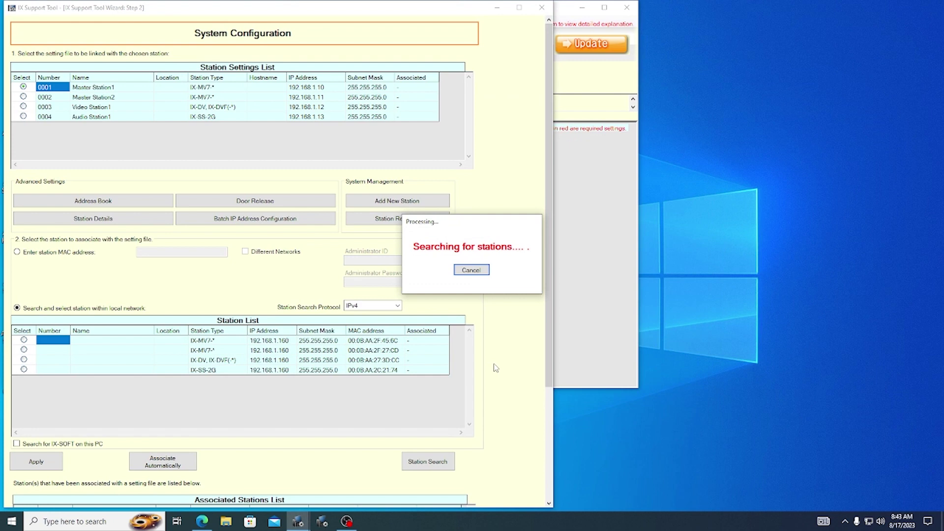
# End the network search and review the four found stations: two IX-MV7, one IX-DV, one IX-SS-2G.
pyautogui.click(483, 274)
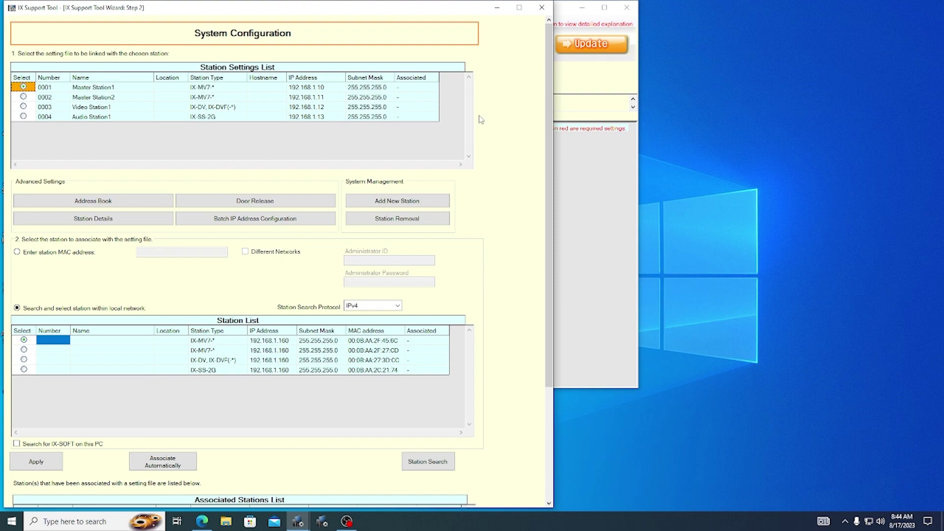
pyautogui.scroll(-3, 482, 122)
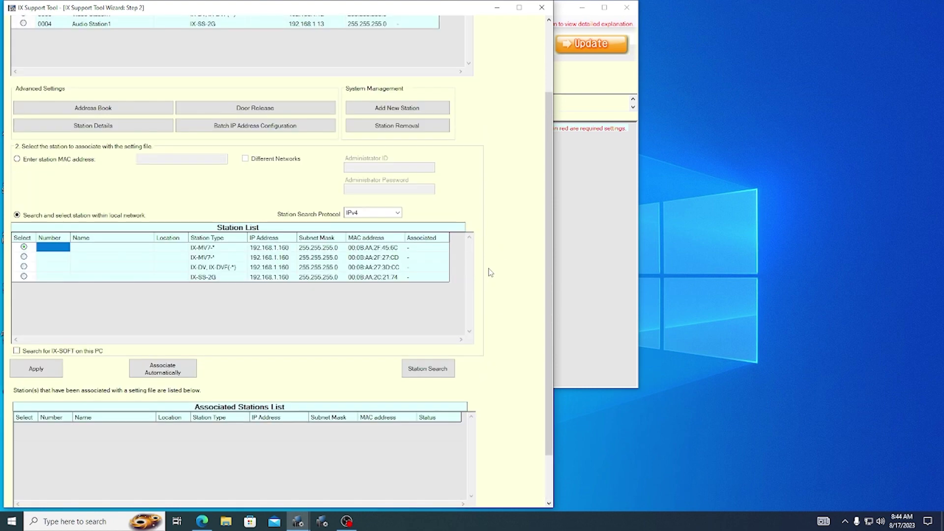
pyautogui.scroll(-1, 491, 273)
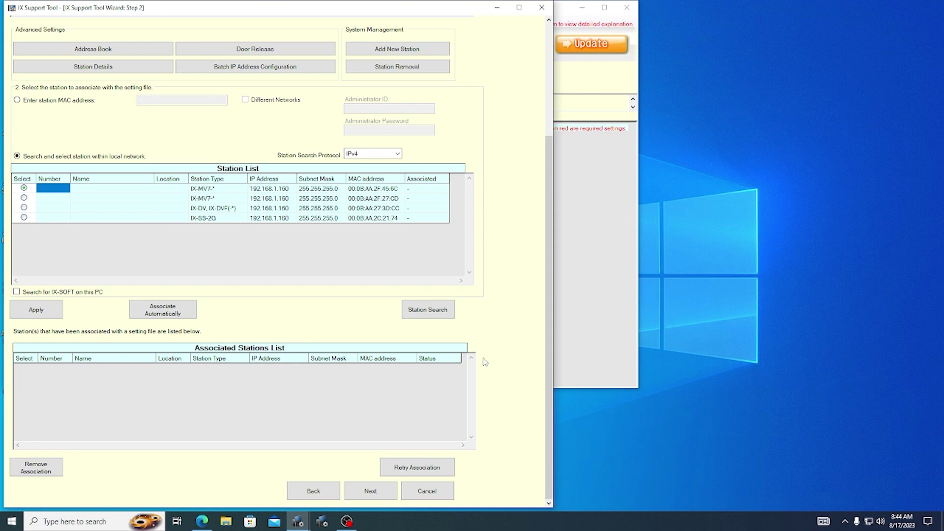
pyautogui.scroll(3, 487, 362)
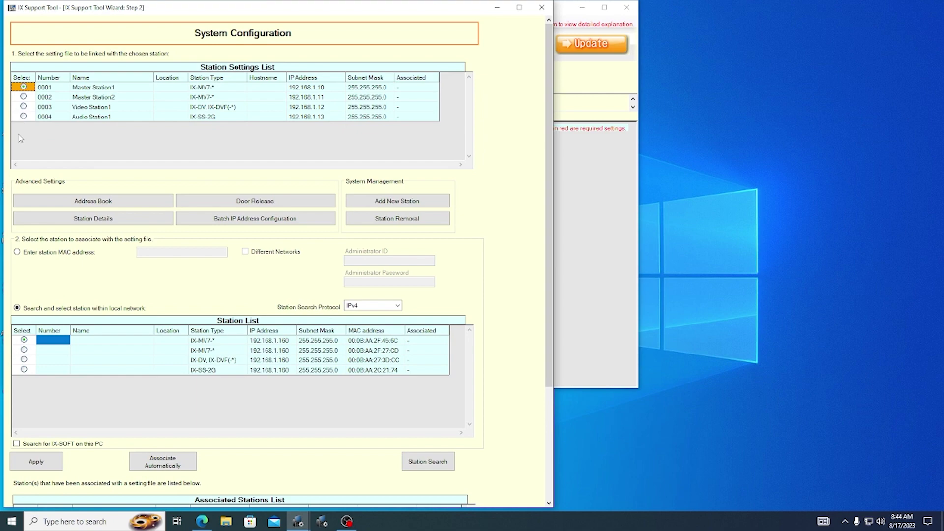
# Paste station details: 100 Guard .55, 101 Reception .56, 200 Front Door .60, 201 Back Door .61.
pyautogui.click(76, 222)
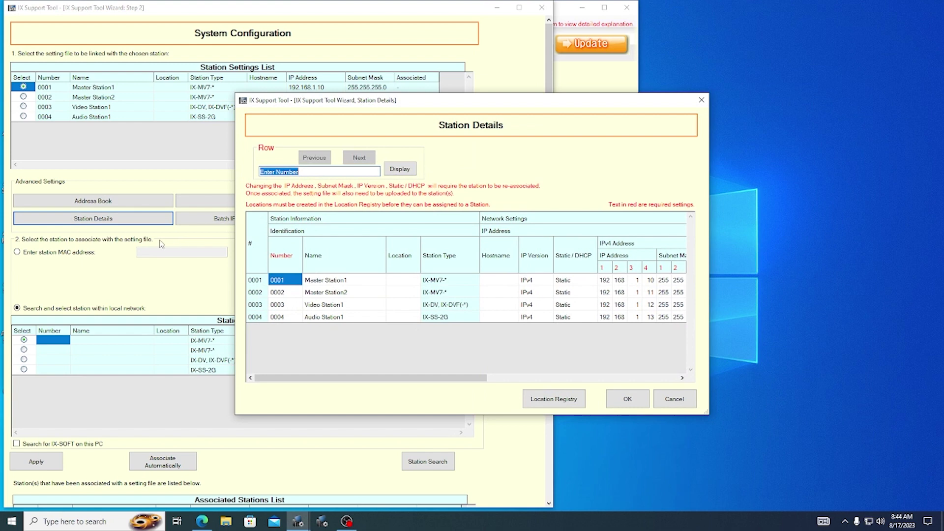
pyautogui.click(289, 286)
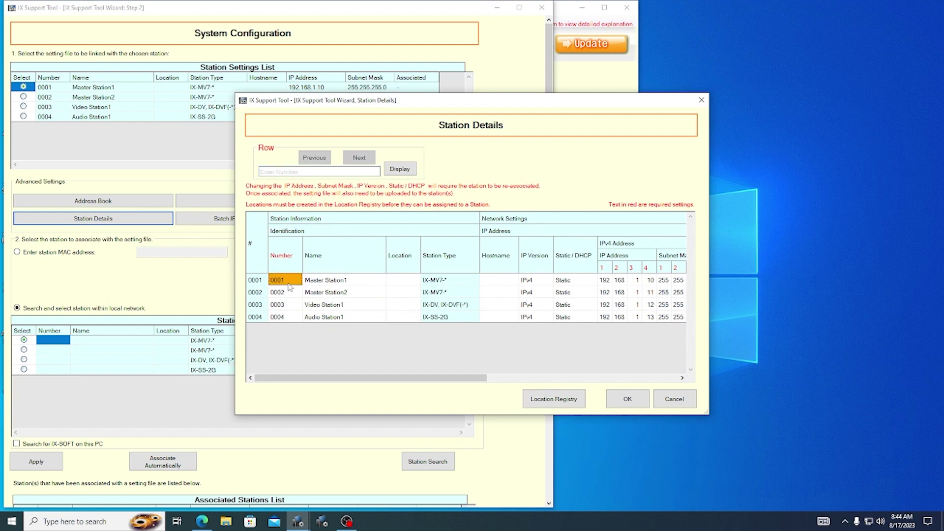
pyautogui.write('100\tGuard 101\tReception 200\tFront Door 201\tBack Door')
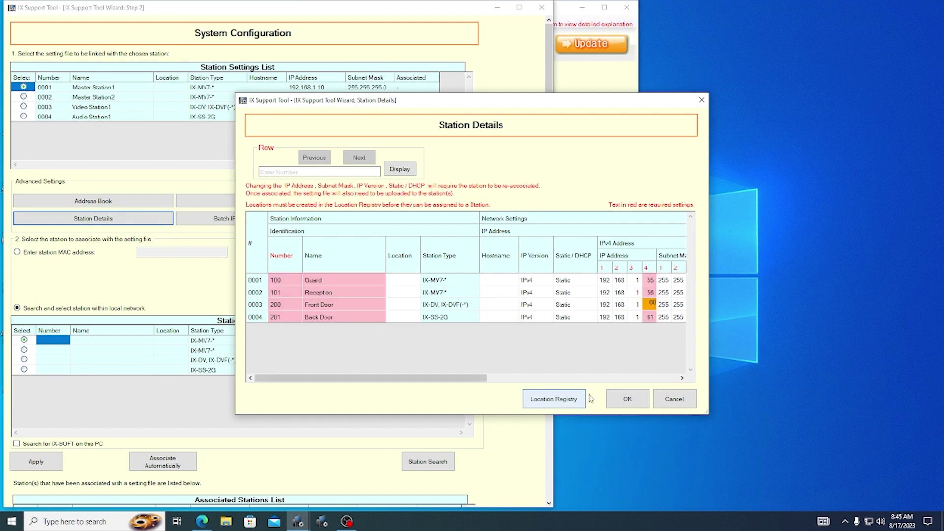
pyautogui.click(619, 401)
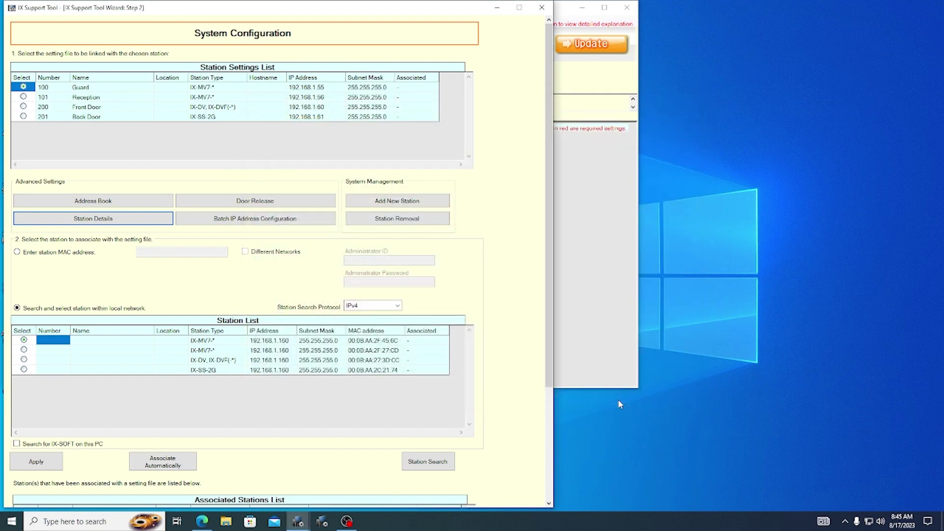
# Associate the Guard and Reception stations with their found network devices.
pyautogui.scroll(-1, 494, 289)
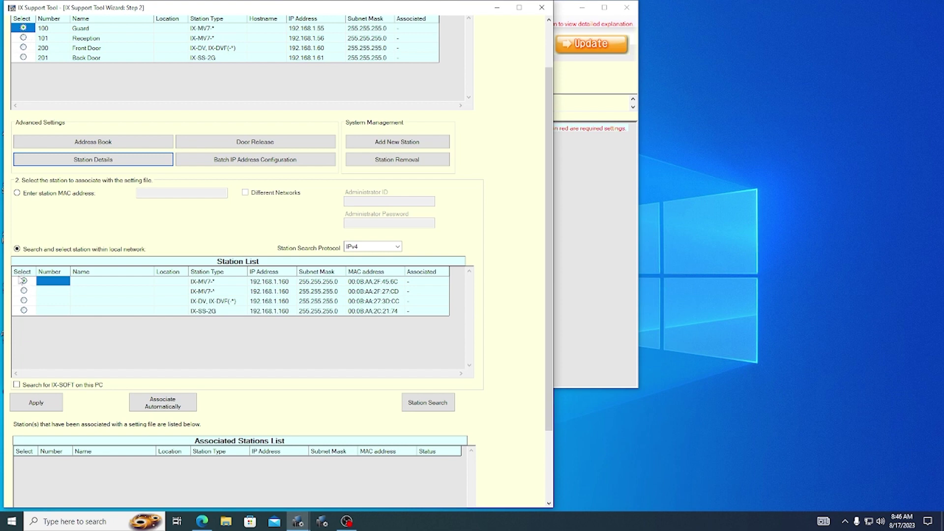
pyautogui.click(42, 399)
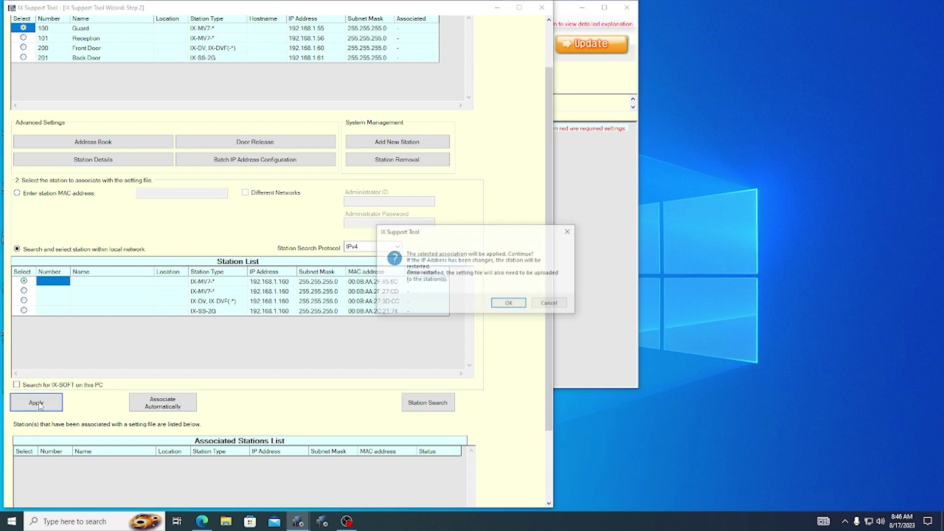
pyautogui.click(501, 305)
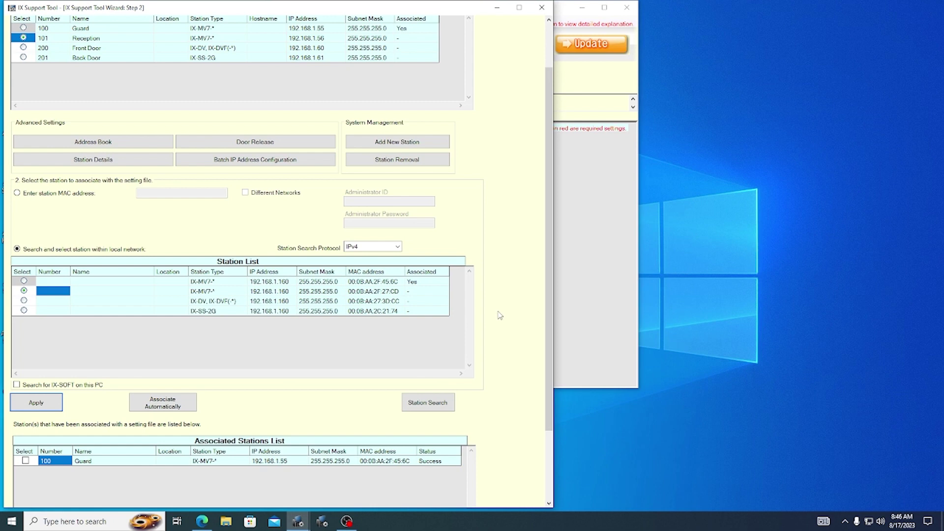
pyautogui.click(49, 403)
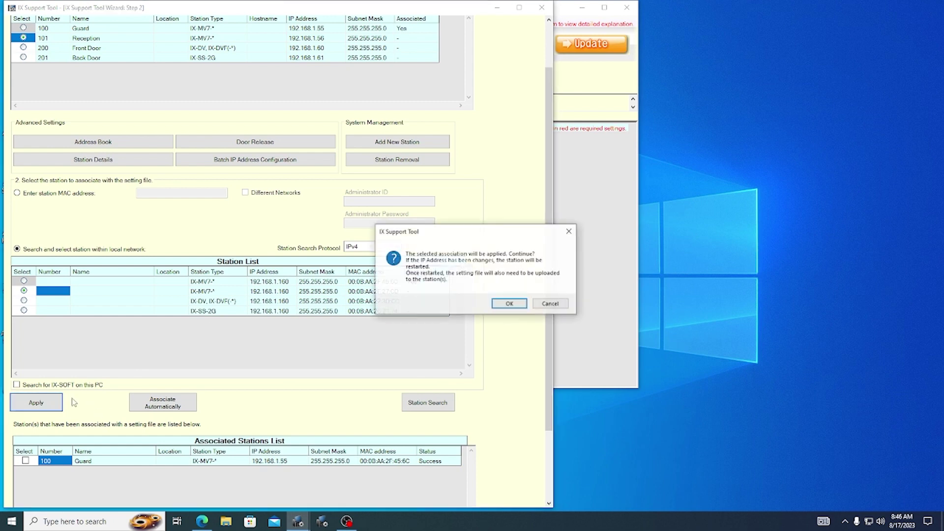
pyautogui.click(507, 305)
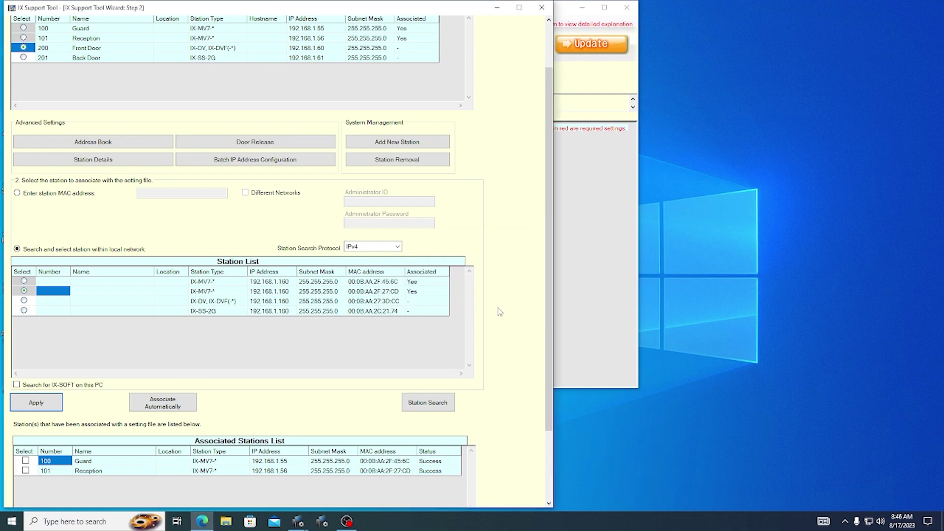
# Associate Back Door with the IX-SS-2G unit and Front Door with the IX-DV unit.
pyautogui.click(24, 58)
pyautogui.click(25, 314)
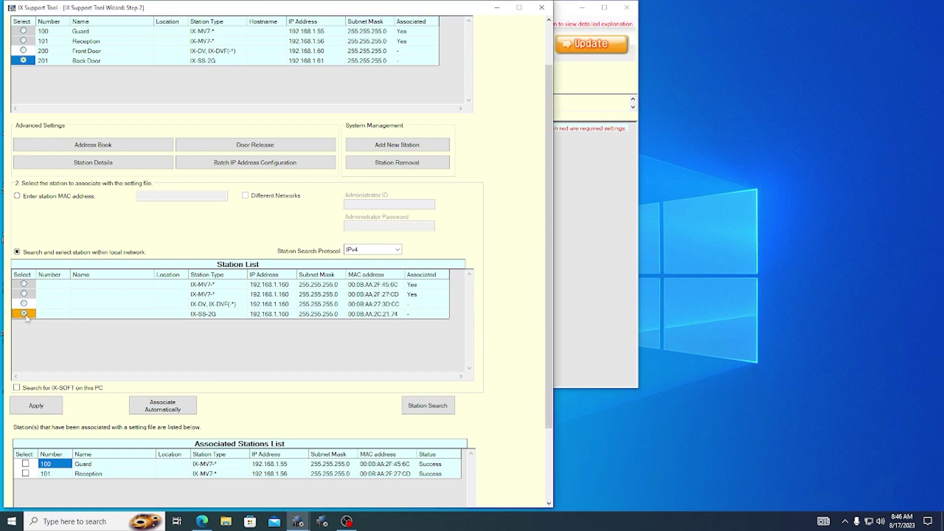
pyautogui.click(35, 406)
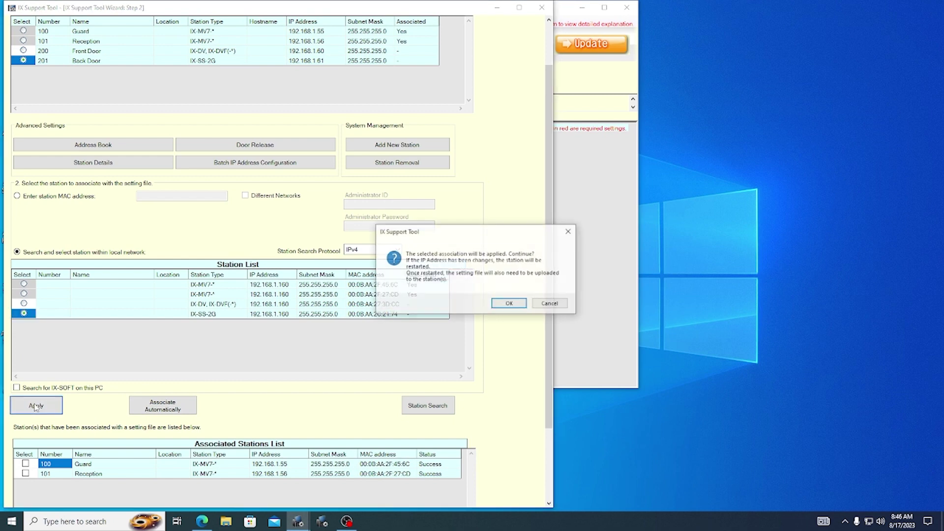
pyautogui.click(495, 304)
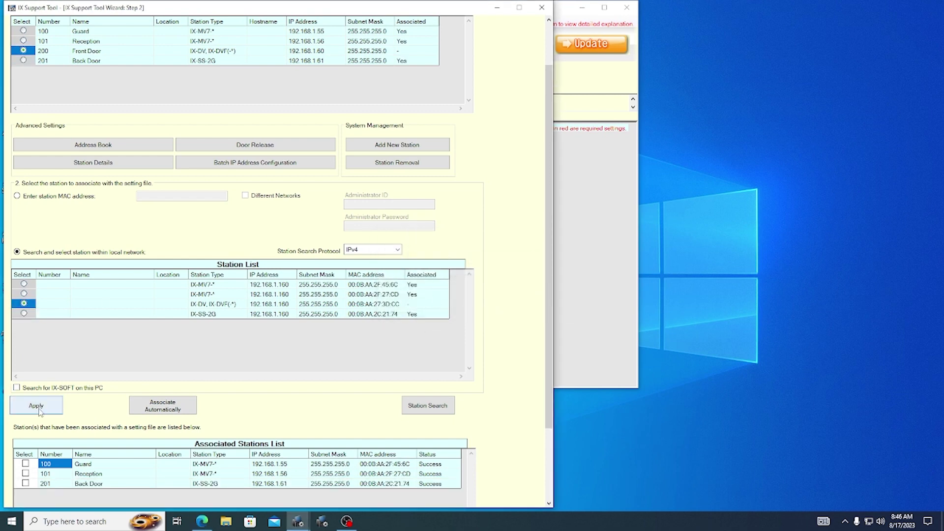
pyautogui.click(41, 411)
pyautogui.click(498, 306)
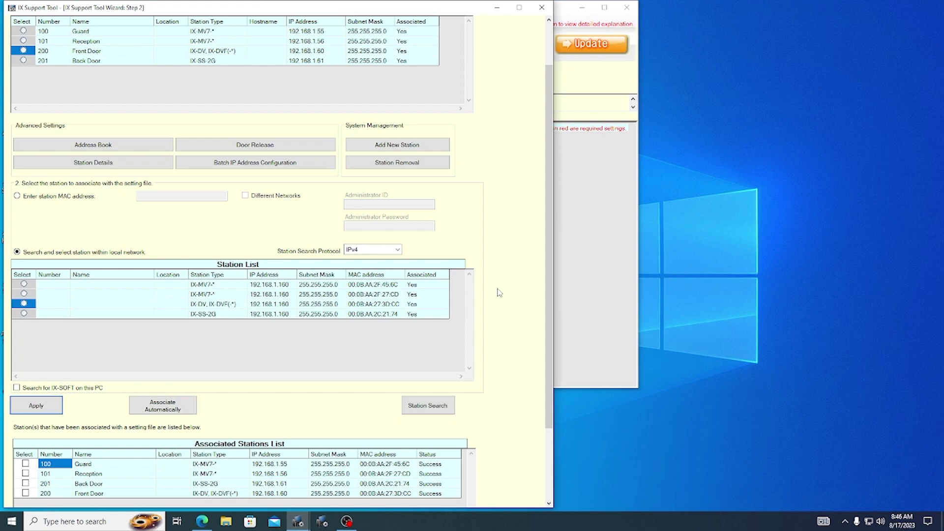
pyautogui.scroll(-3, 499, 293)
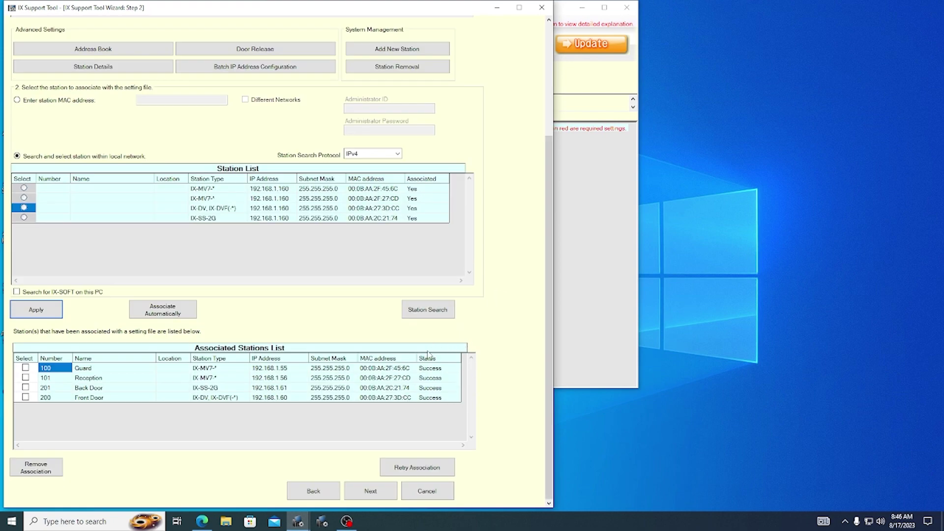
# Finish the association step and close the Step 3 Setting File Upload wizard.
pyautogui.click(370, 491)
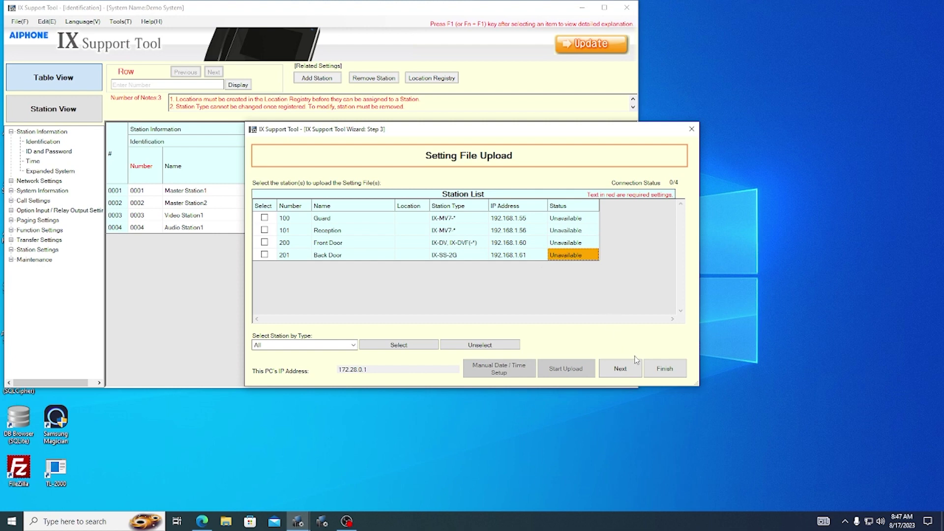
pyautogui.click(657, 368)
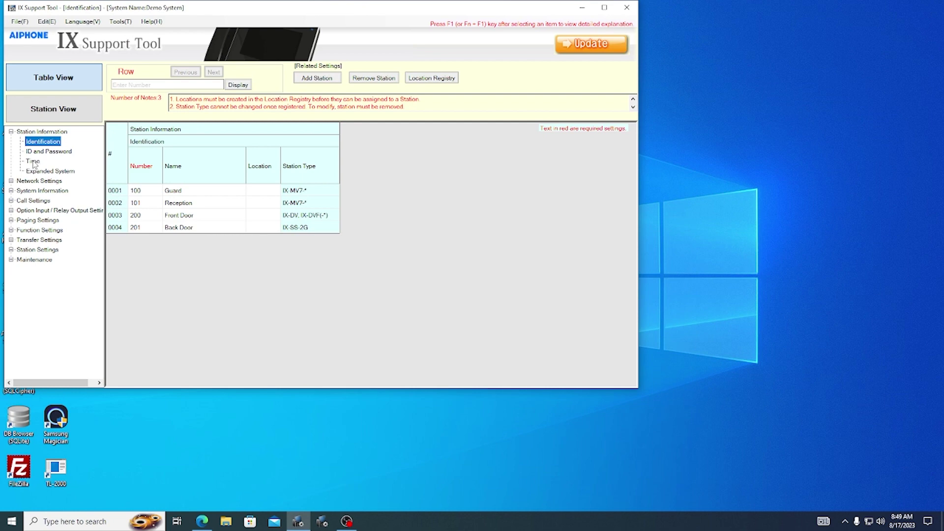
# Sync the stations' date and time to the PC clock (2023/08/17 08:50:06) and apply it.
pyautogui.click(33, 162)
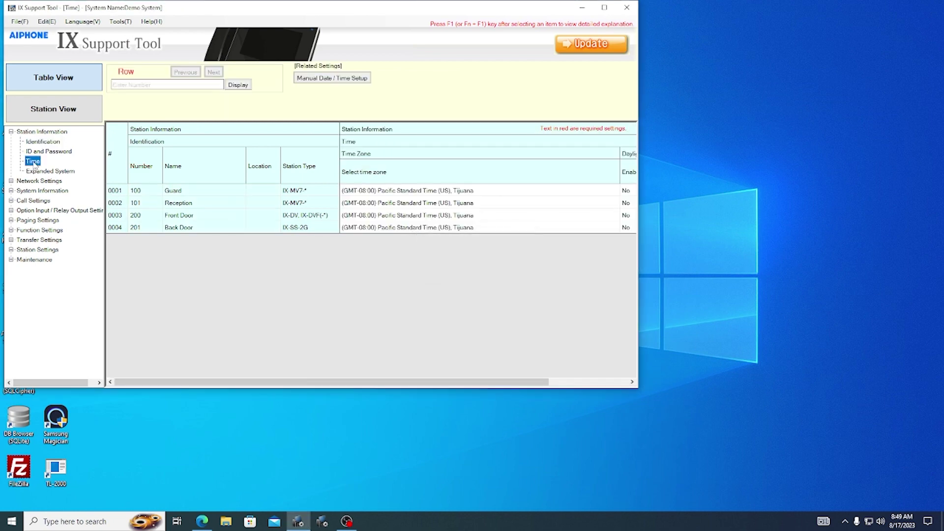
pyautogui.click(329, 79)
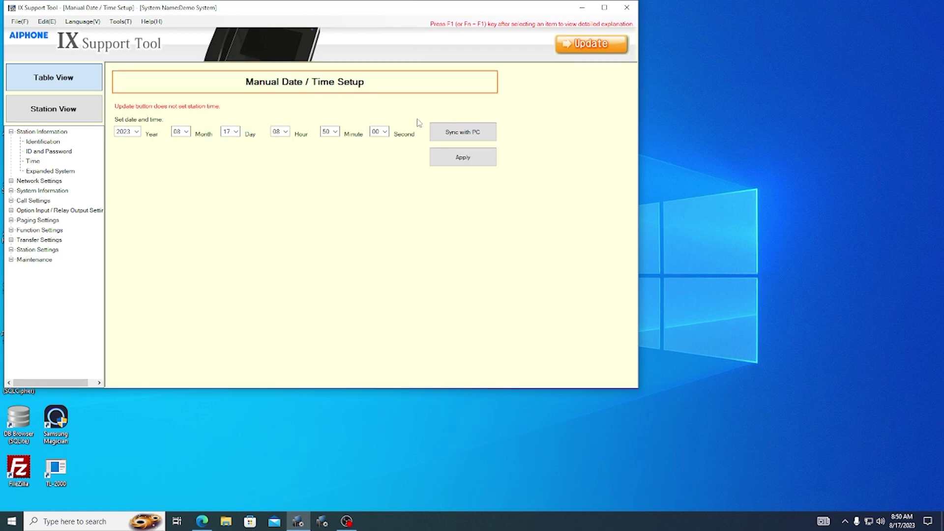
pyautogui.click(443, 139)
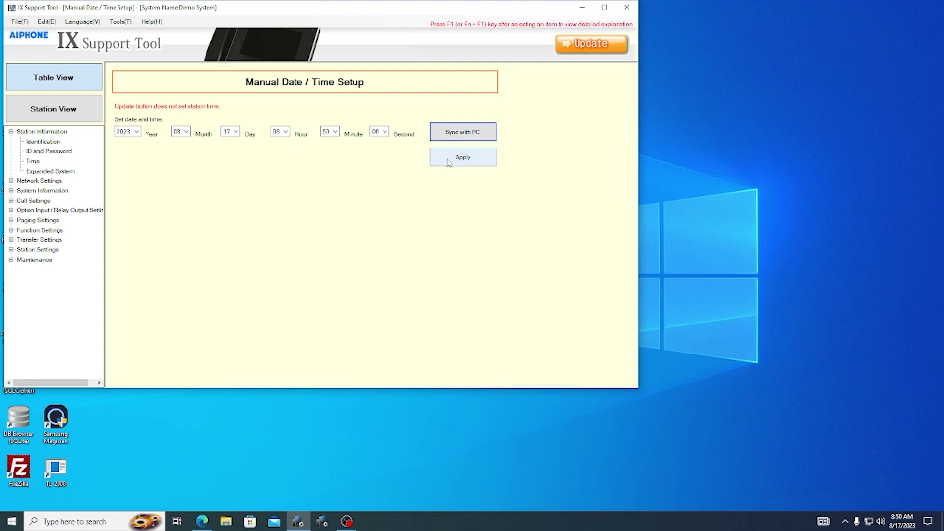
pyautogui.click(448, 162)
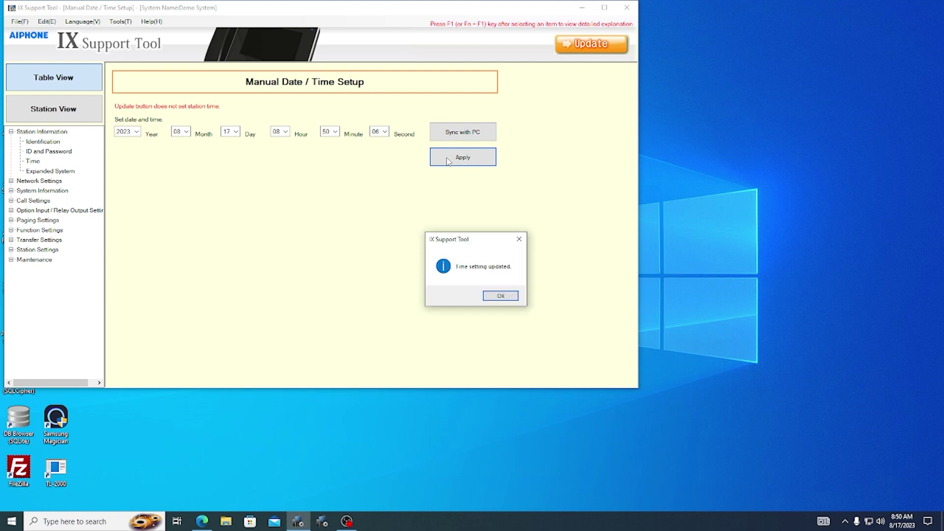
pyautogui.click(500, 296)
pyautogui.click(19, 21)
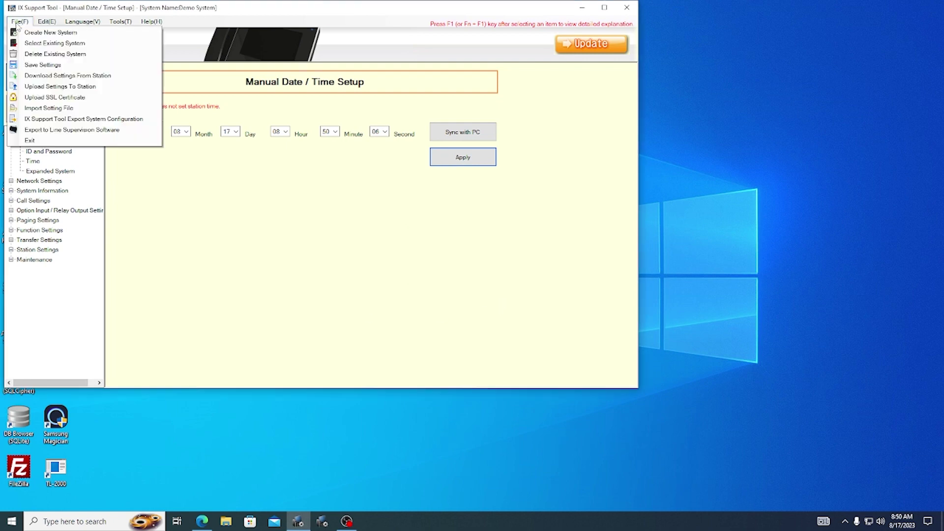
# Select all four stations and upload the settings file to them.
pyautogui.click(37, 89)
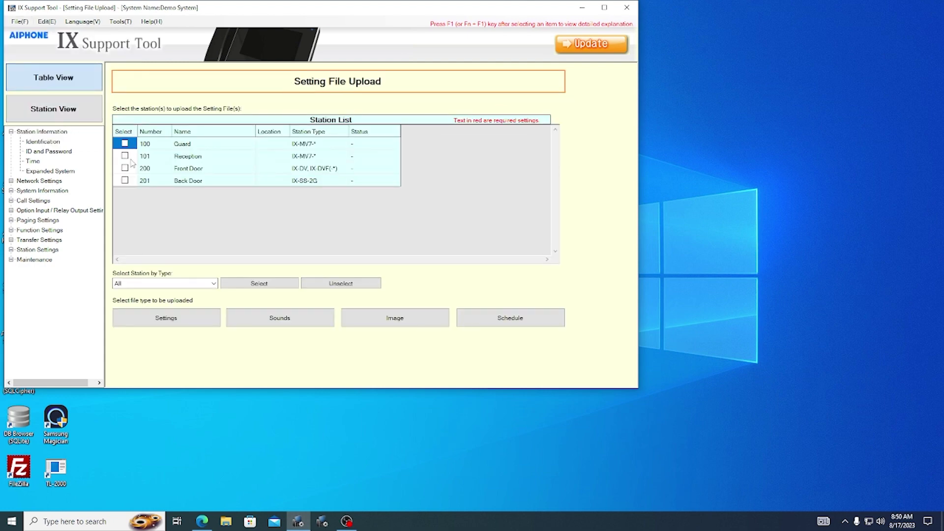
pyautogui.click(258, 284)
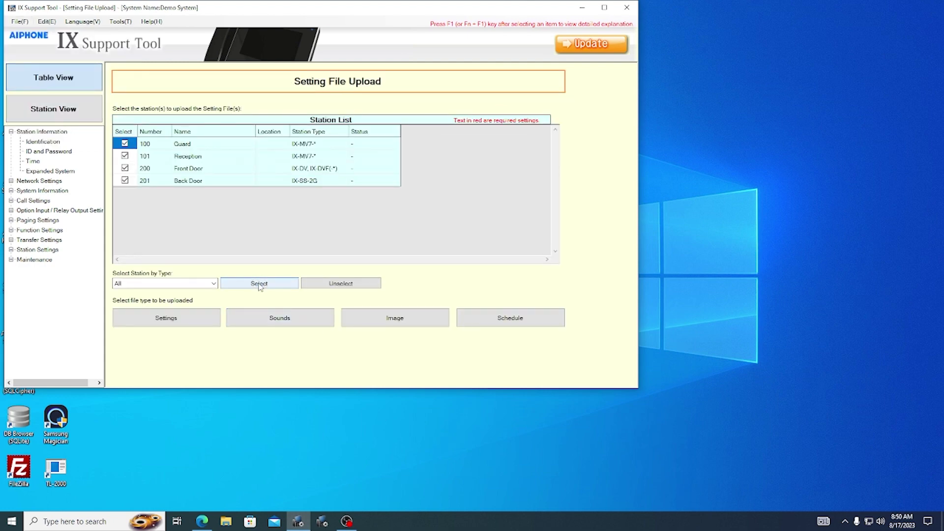
pyautogui.click(157, 325)
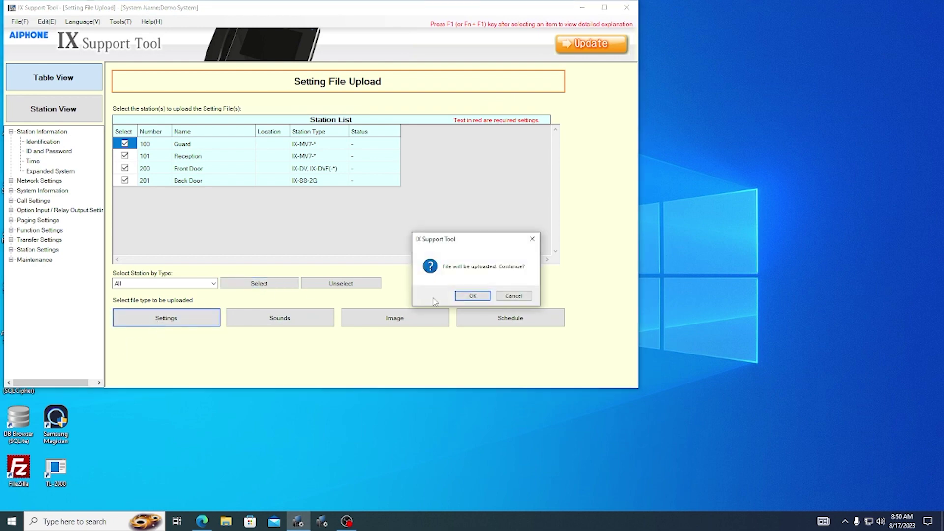
pyautogui.click(467, 297)
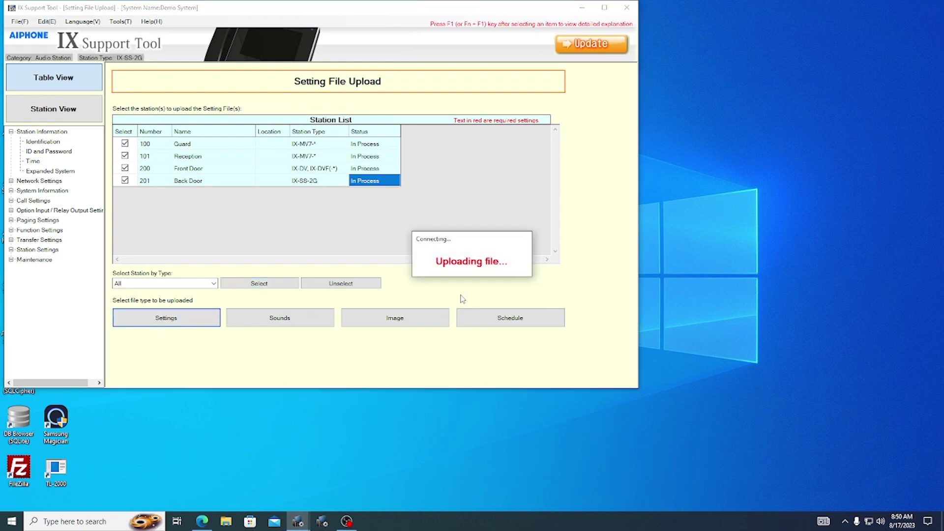